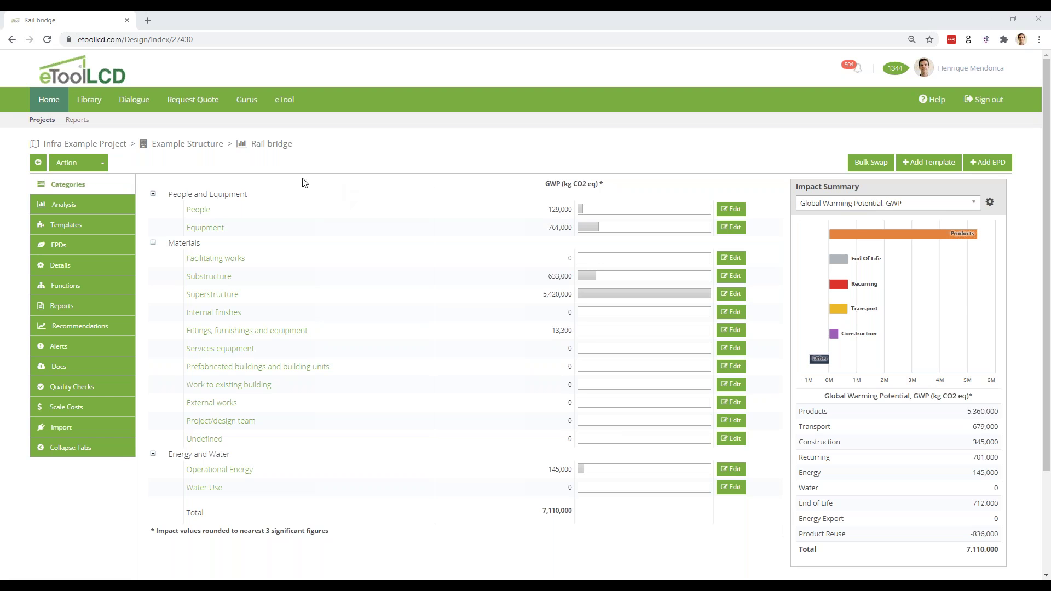
Review the Rail bridge design's details and service life settings, its template list, its imports and its impact categories.
click(56, 272)
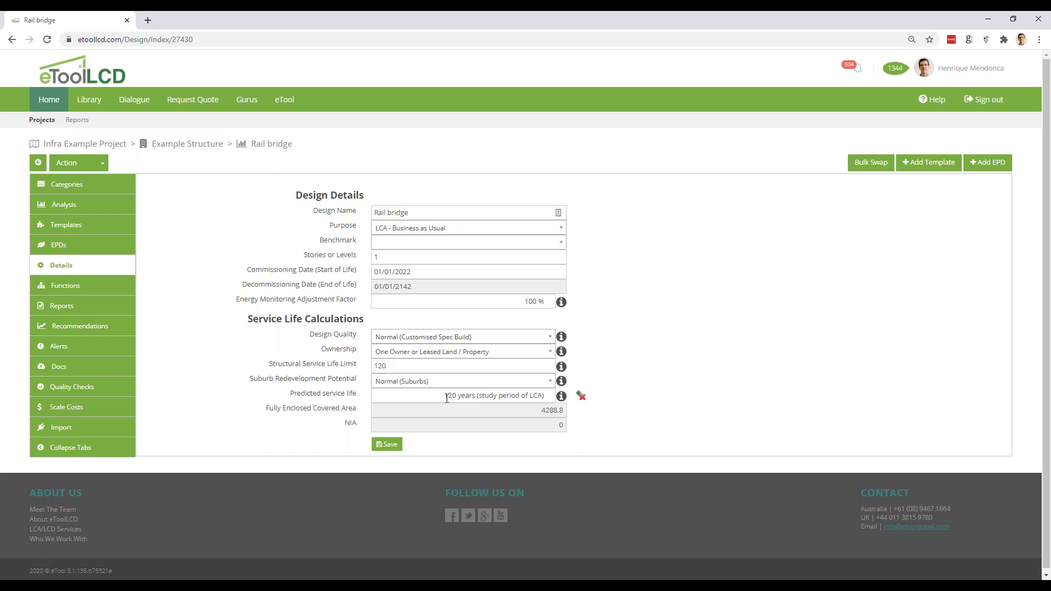
click(76, 226)
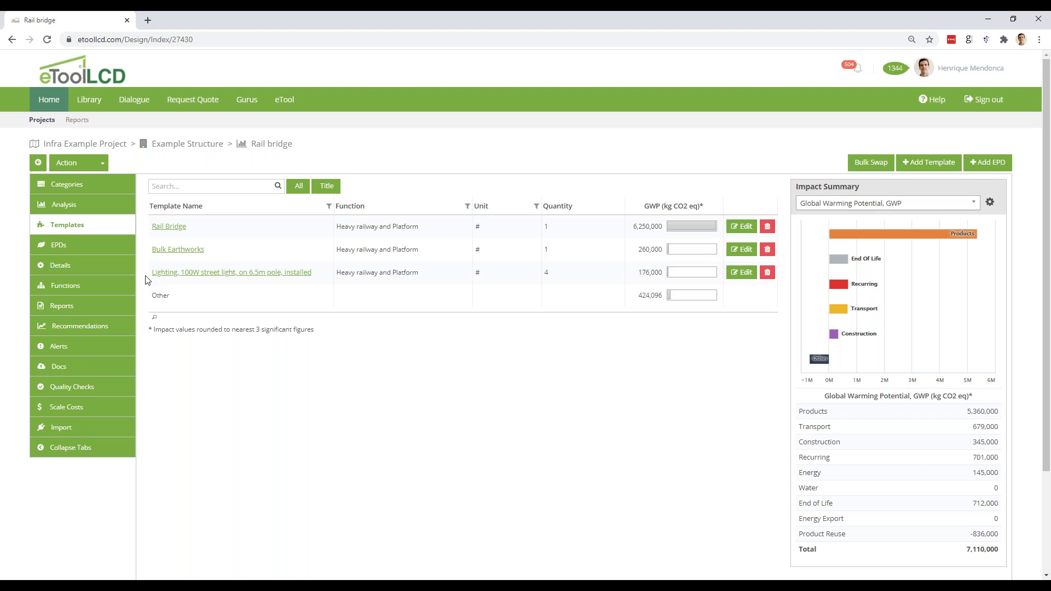
click(65, 432)
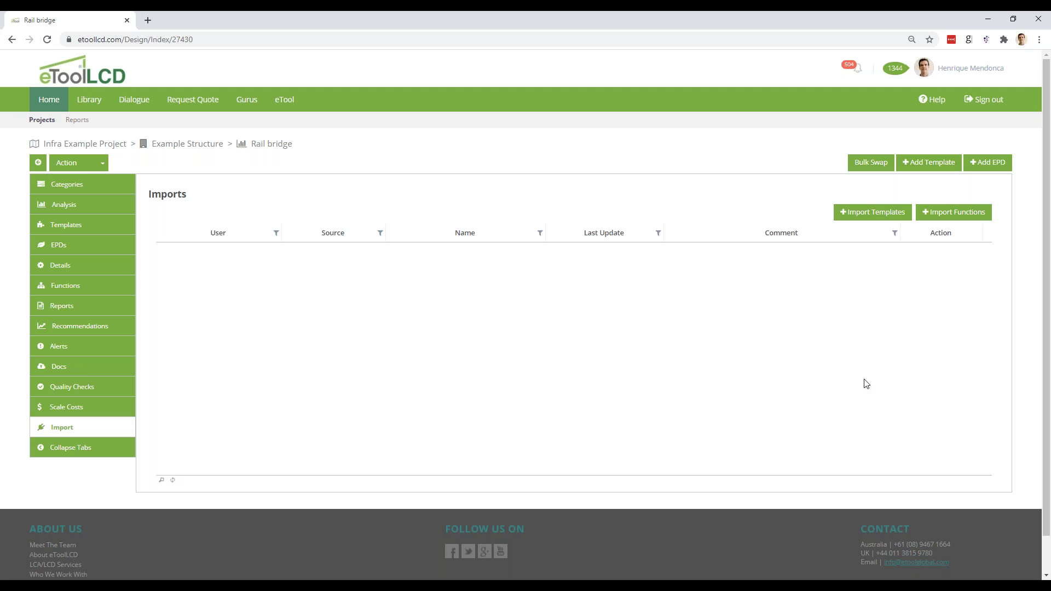
click(70, 187)
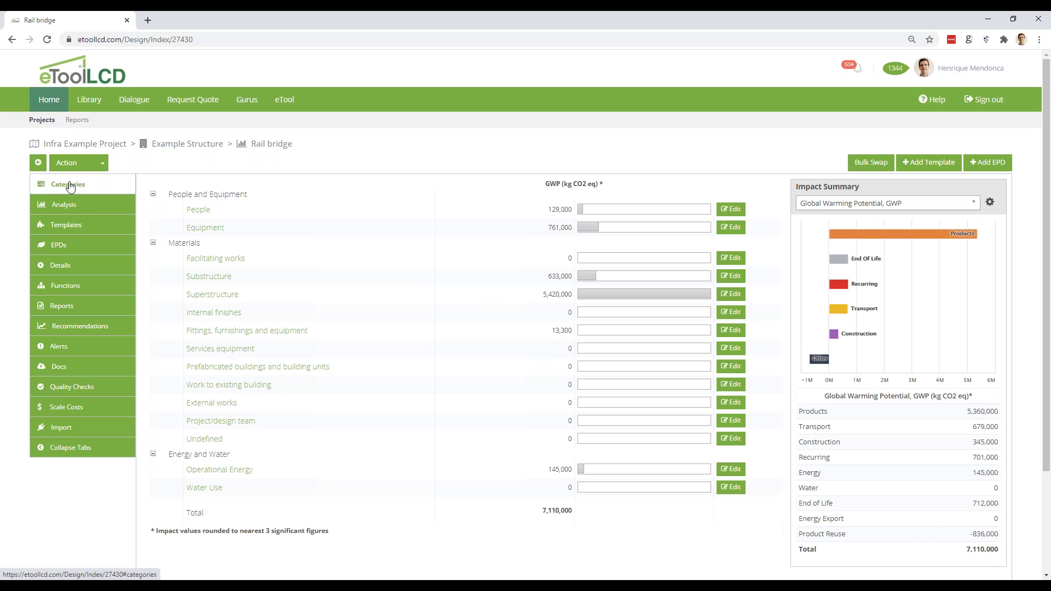
Open the Rail Bridge template from the design's templates and examine the nested templates it is built from.
click(69, 229)
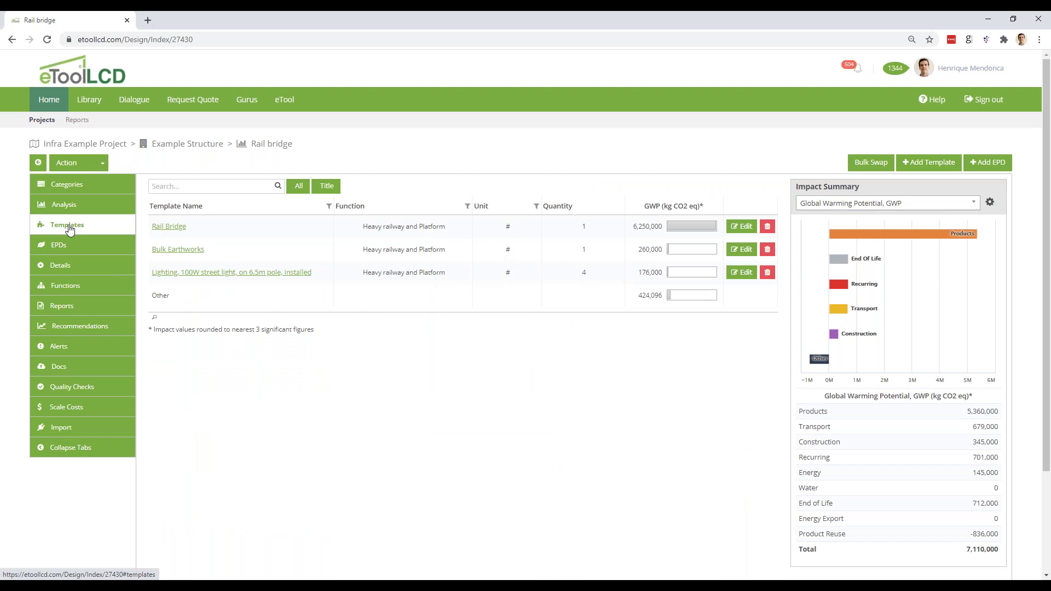
click(174, 231)
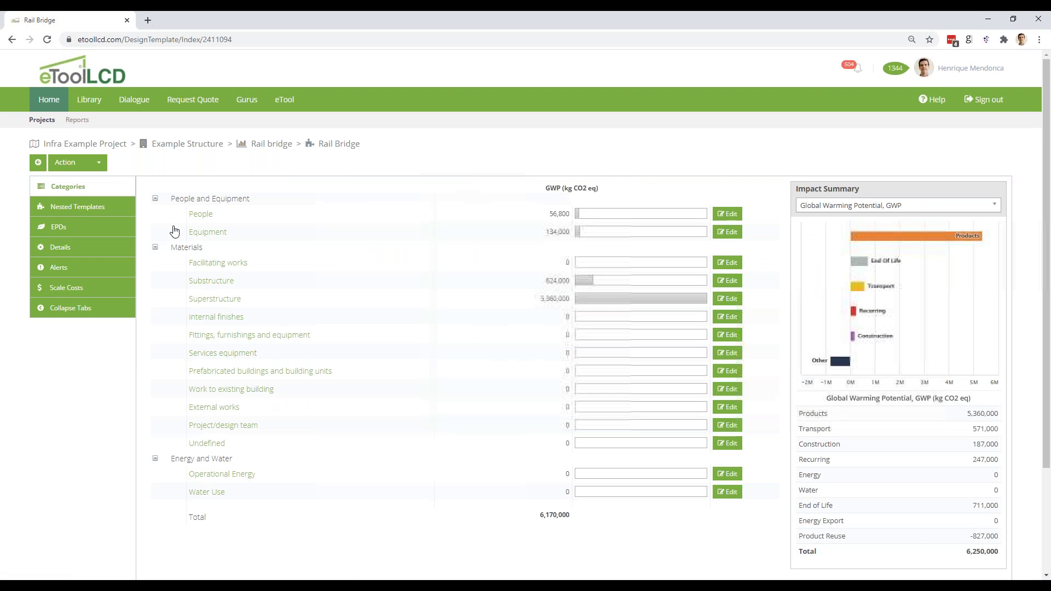
click(82, 208)
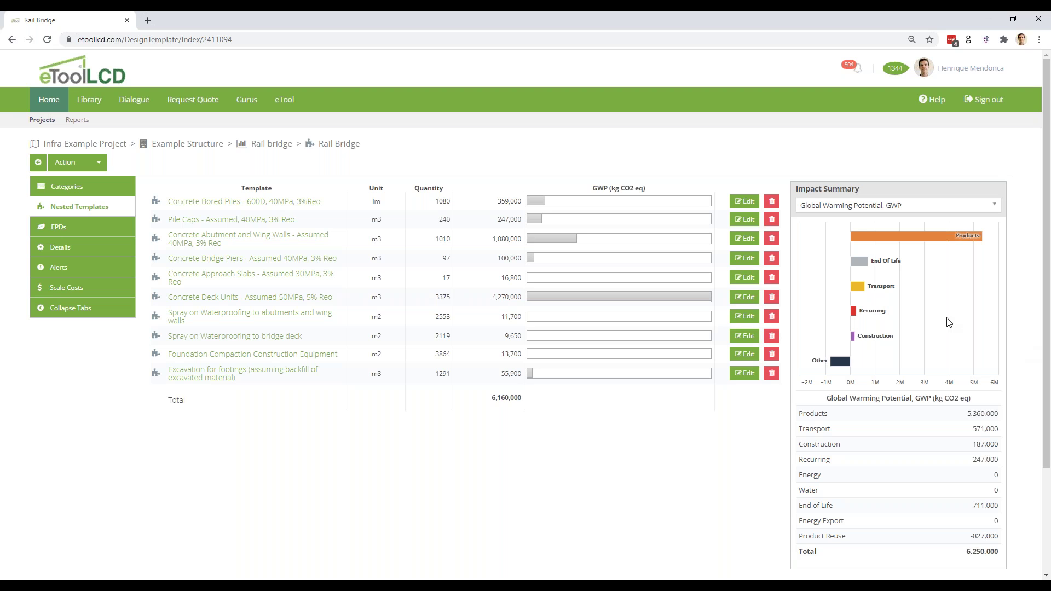
Return to the Rail bridge design and examine the nested templates of the Bulk Earthworks template.
click(279, 144)
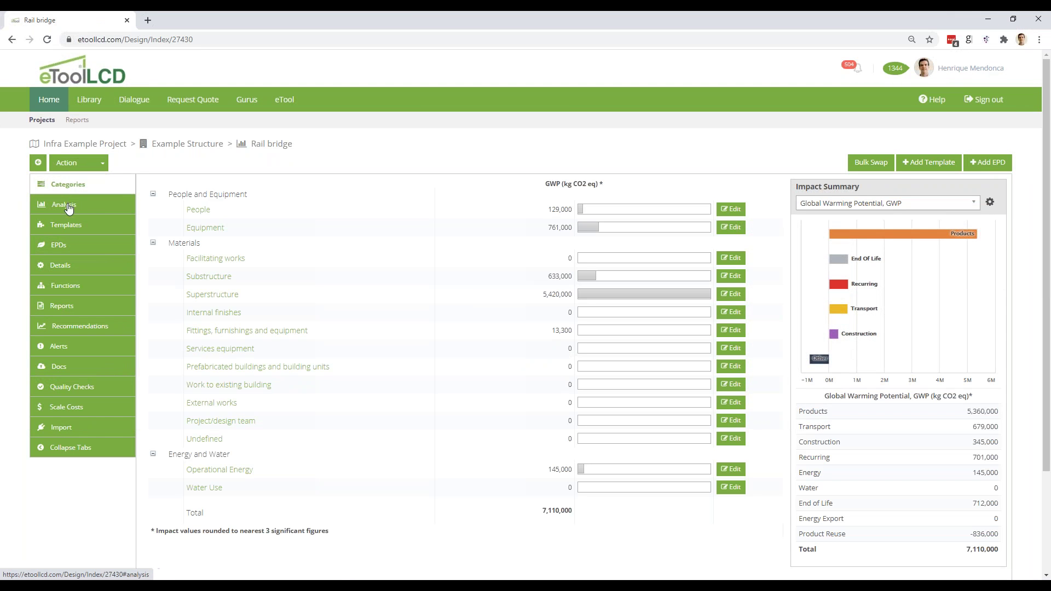
click(69, 226)
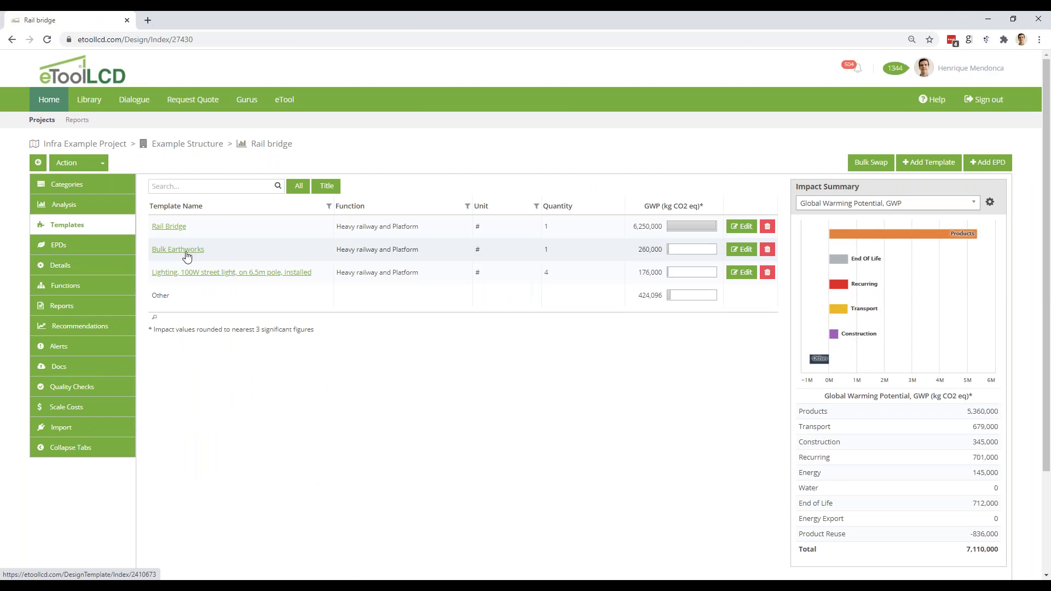
click(186, 250)
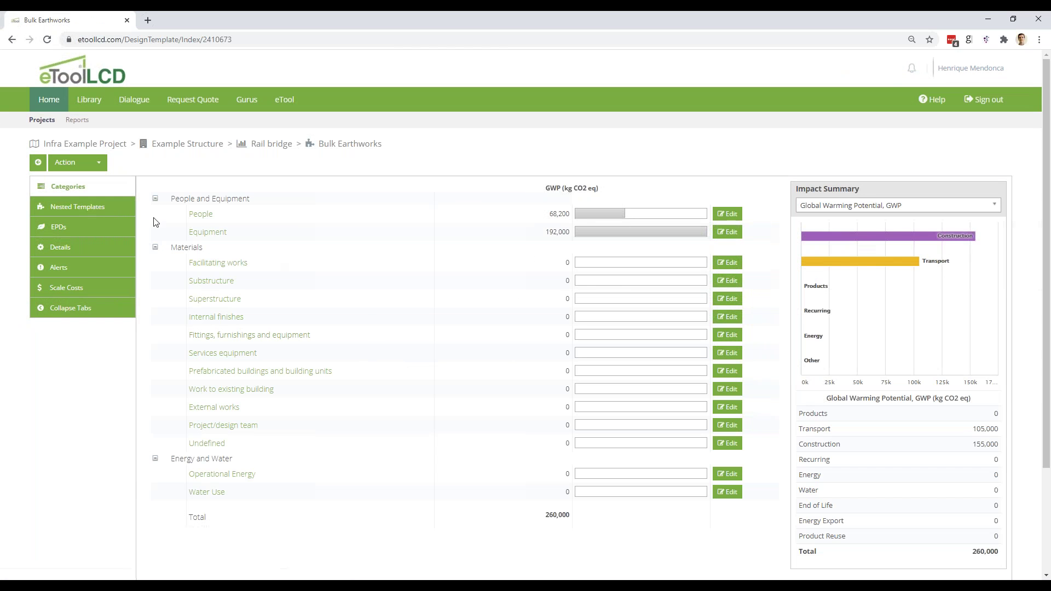
click(86, 206)
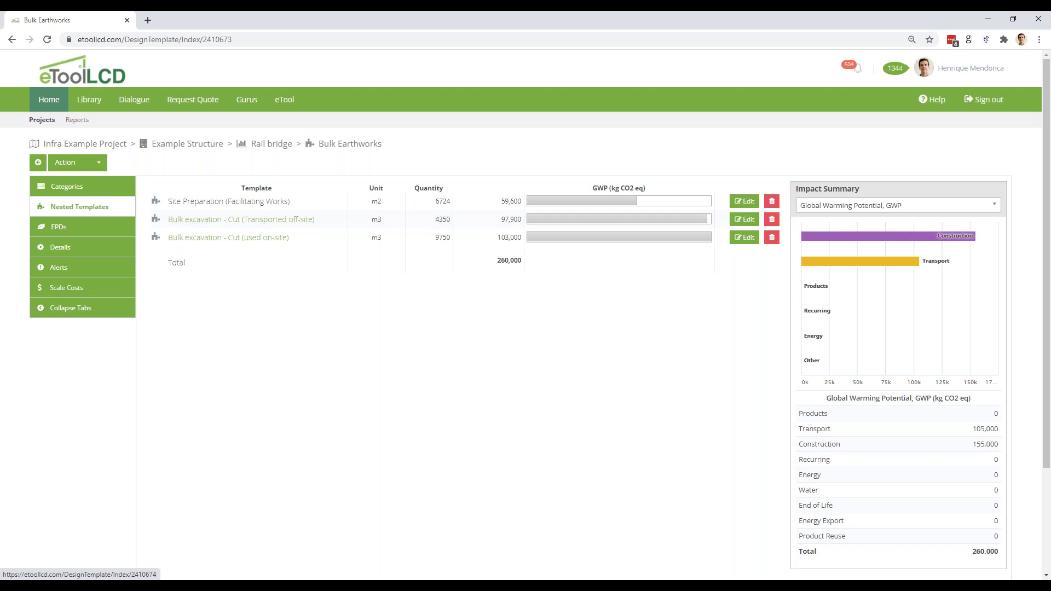
Go back to the Rail Bridge template and review its nested templates and its category, quantity, function and description details.
click(270, 150)
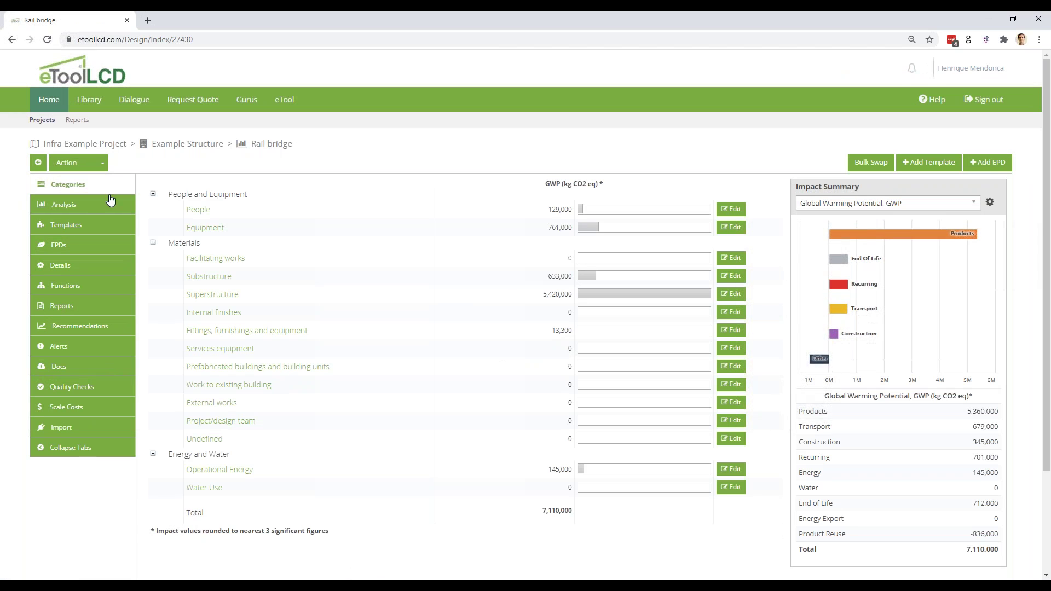
click(76, 227)
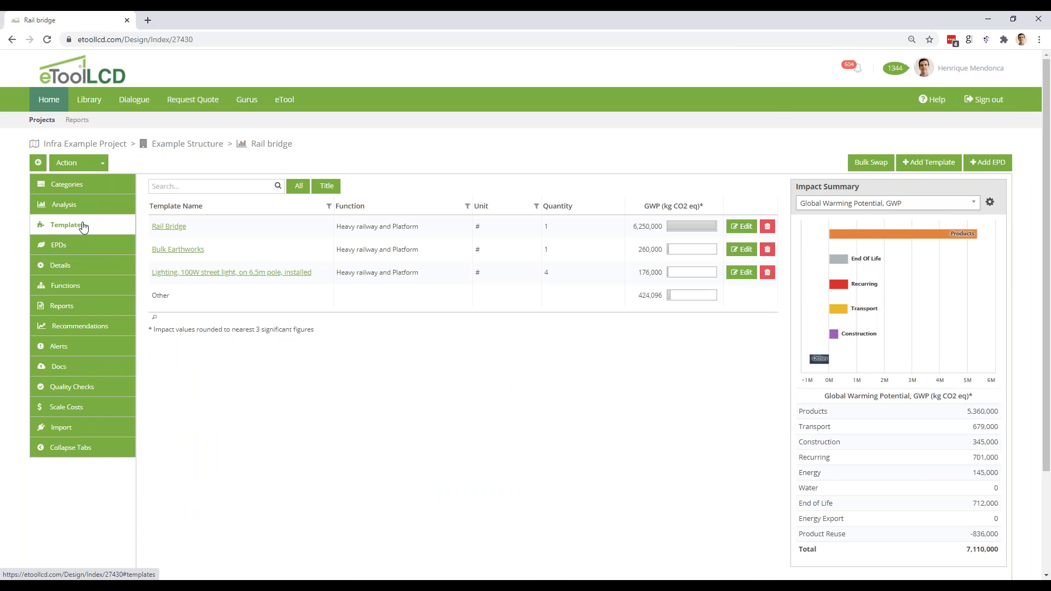
click(176, 229)
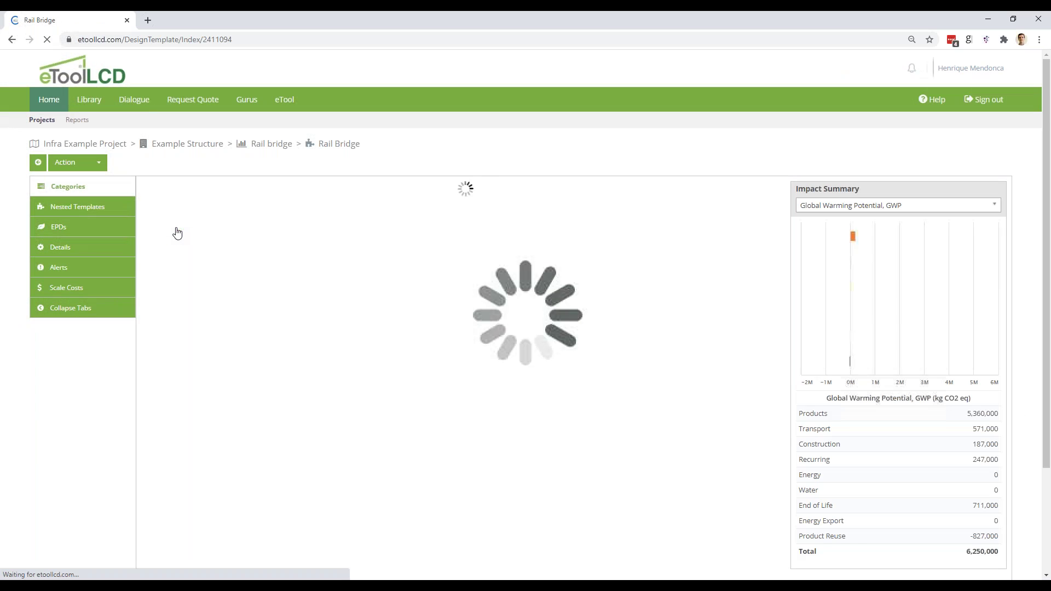
click(93, 210)
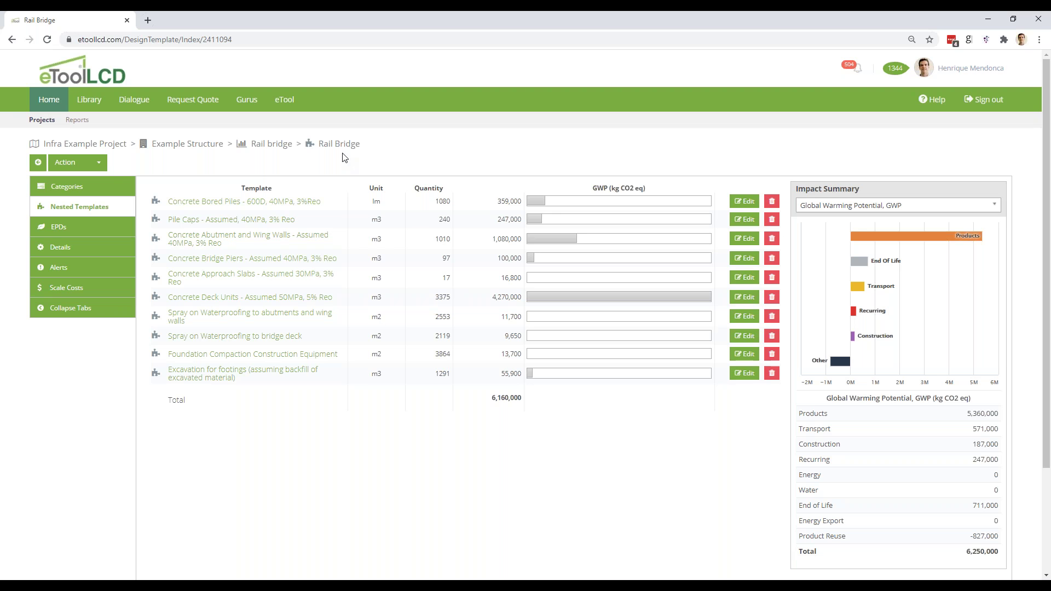
click(68, 248)
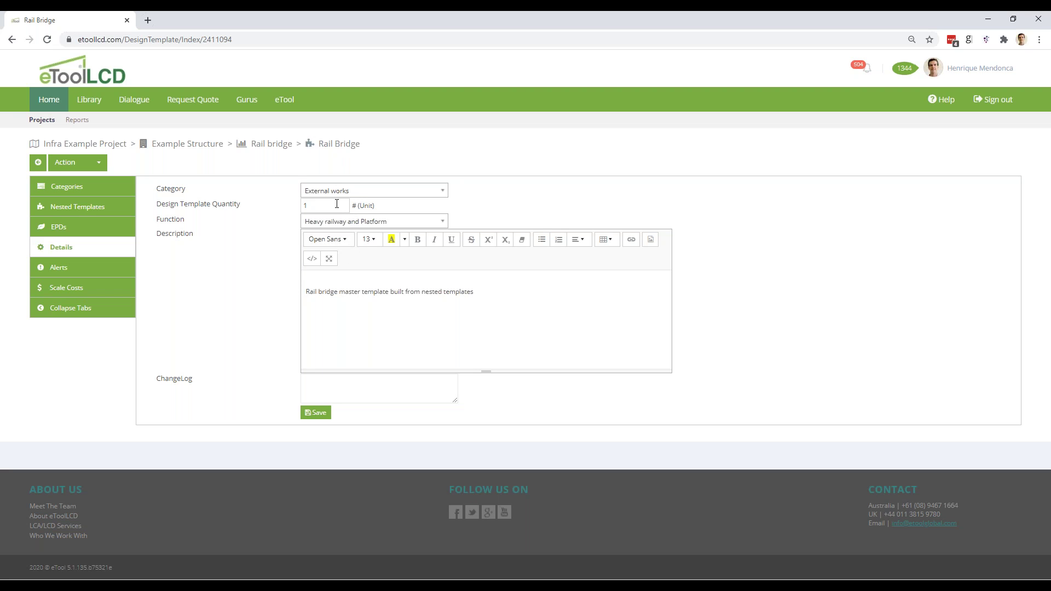
Open the nested Concrete Bored Piles - 600D, 40MPa, 3%Reo template and examine its own nested templates.
click(91, 213)
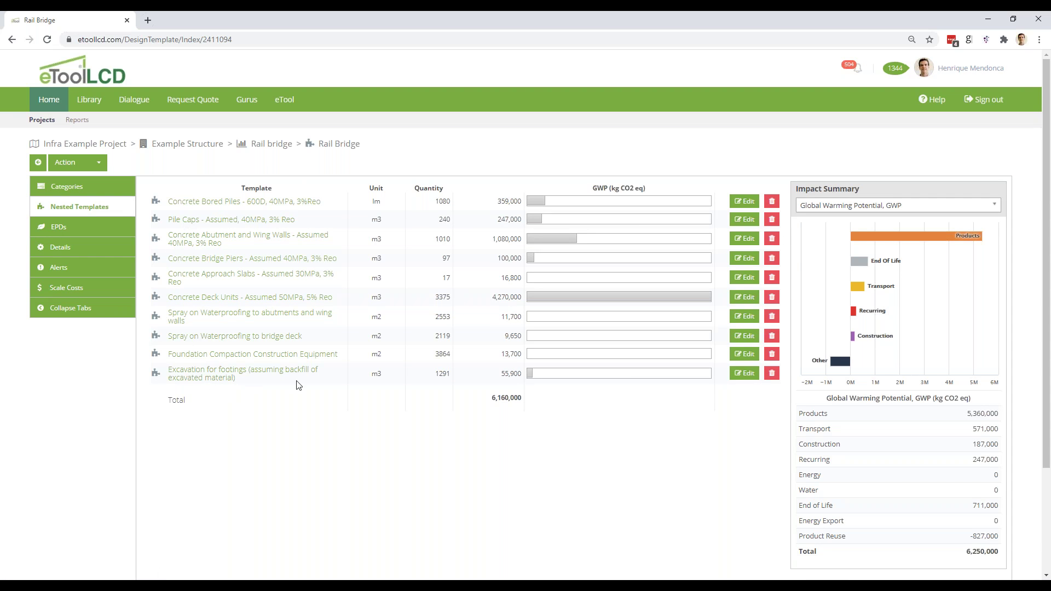
click(237, 204)
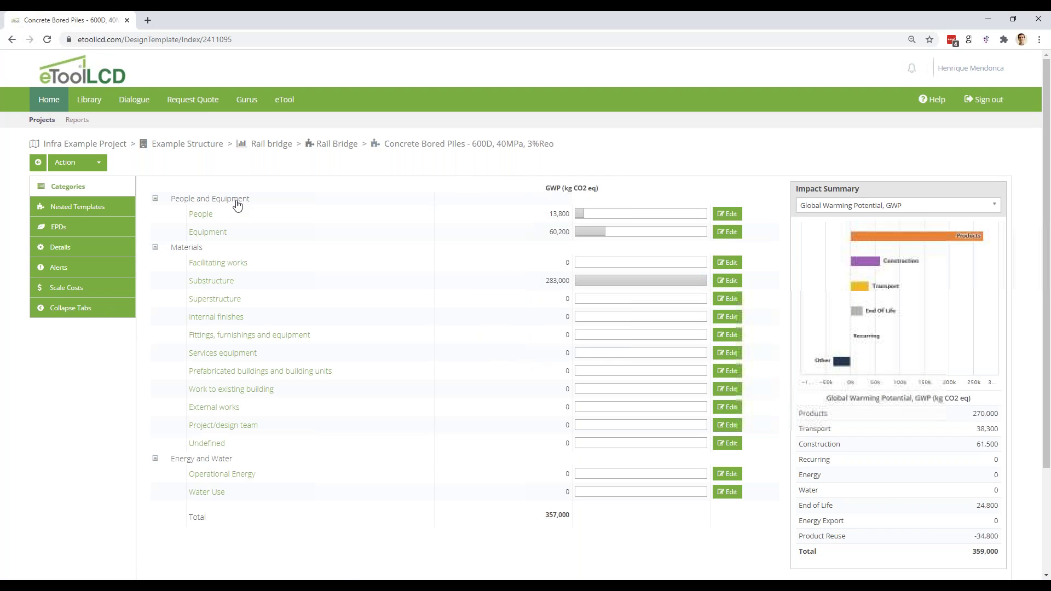
click(86, 209)
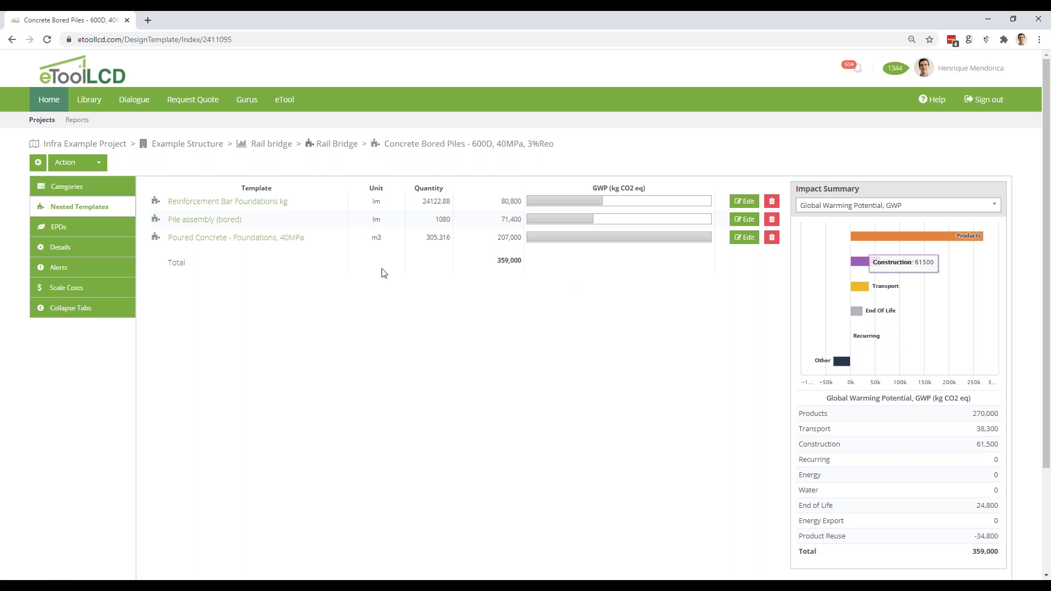
Return to the design's templates and examine the operational energy of the 100W street light on 6.5m pole template.
click(335, 145)
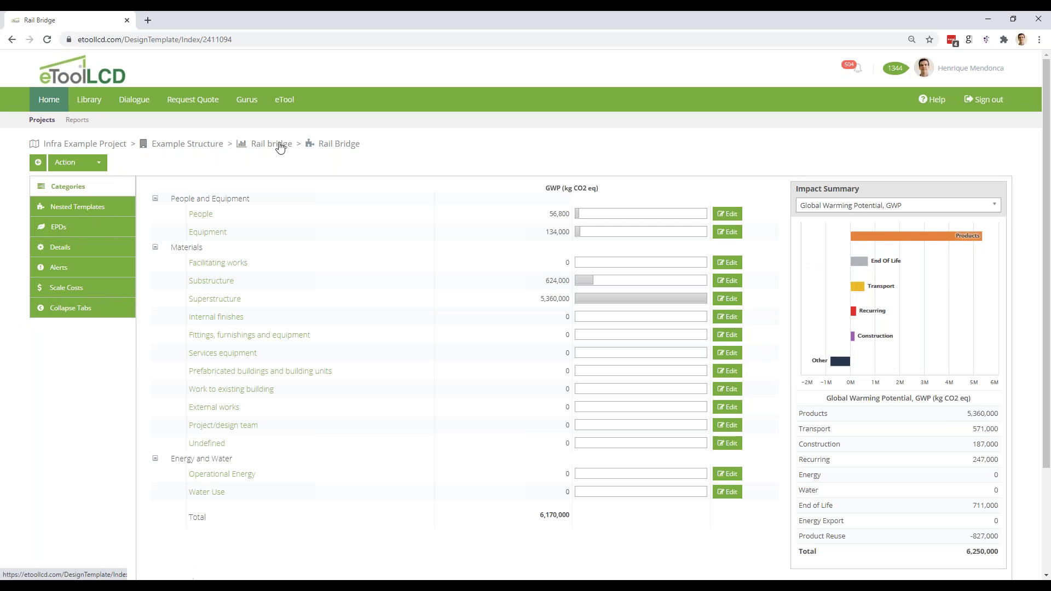
click(279, 146)
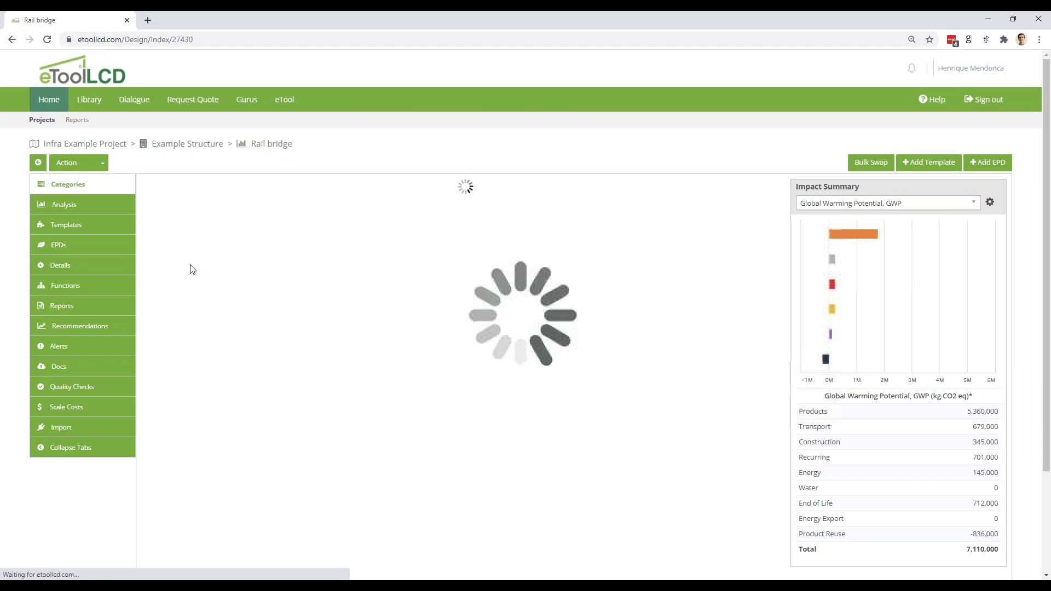
click(57, 229)
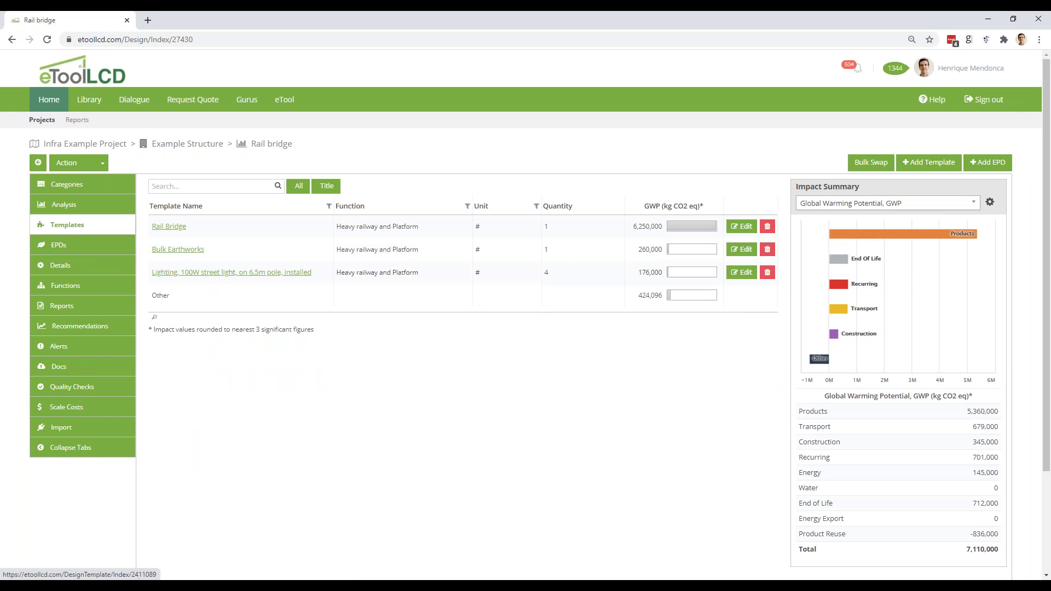
click(241, 277)
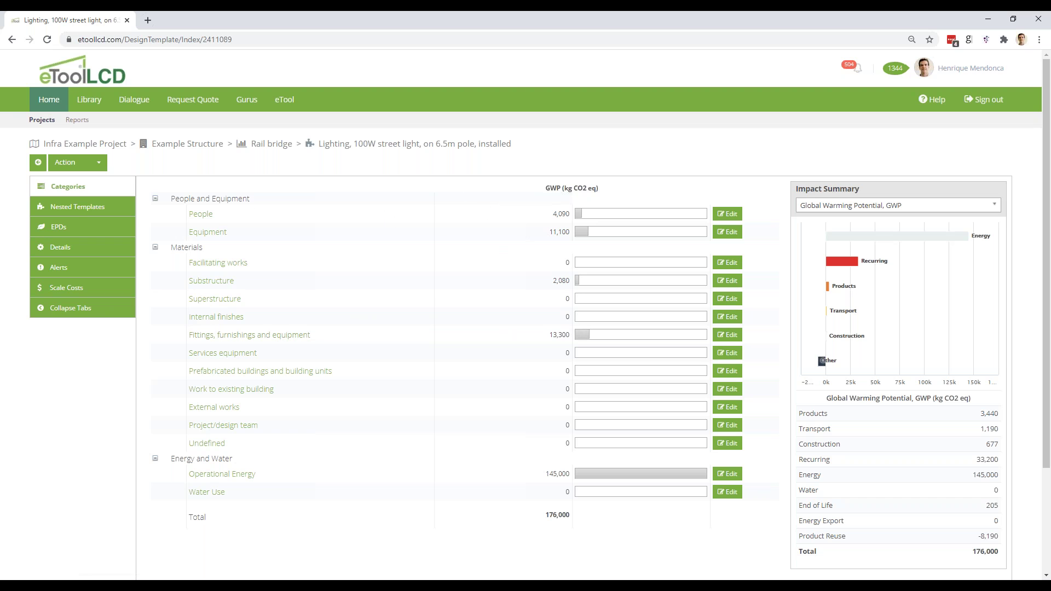
click(227, 478)
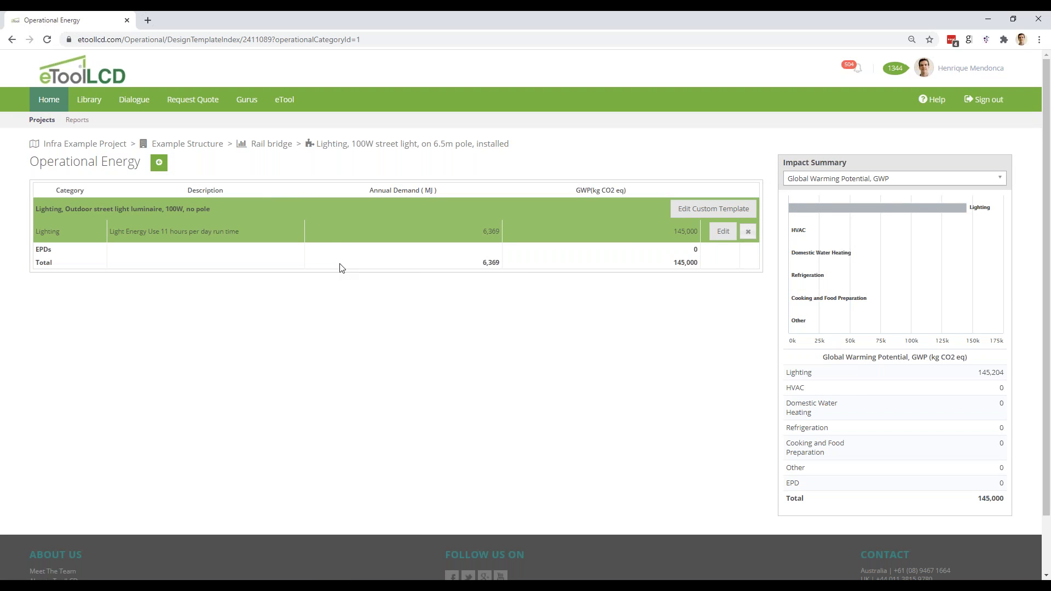
Reopen the Rail Bridge template from the design, compare its nested templates with its impact categories, and return to the Rail bridge design.
click(270, 146)
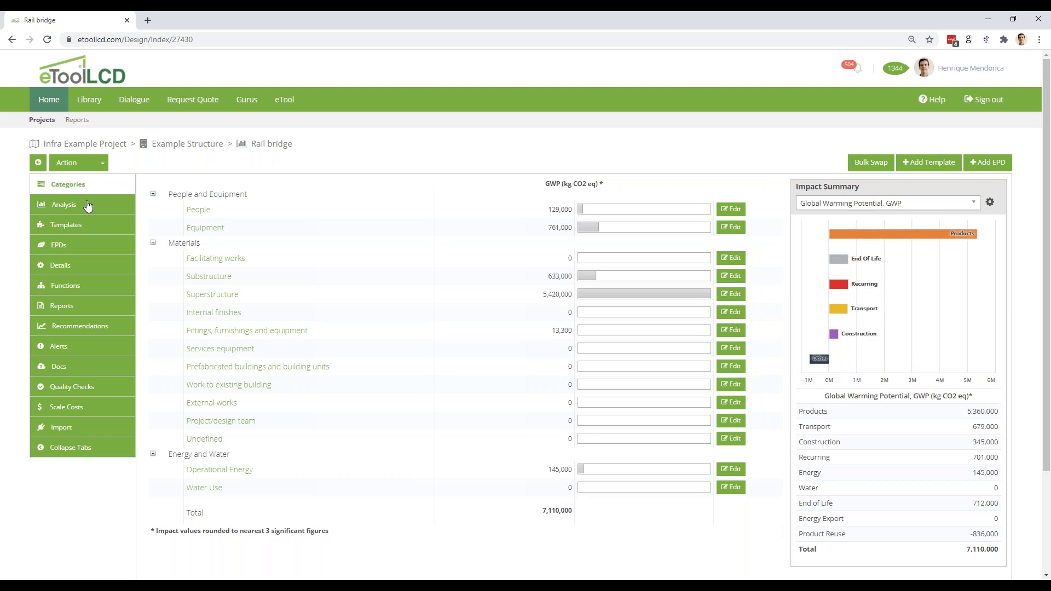
click(66, 226)
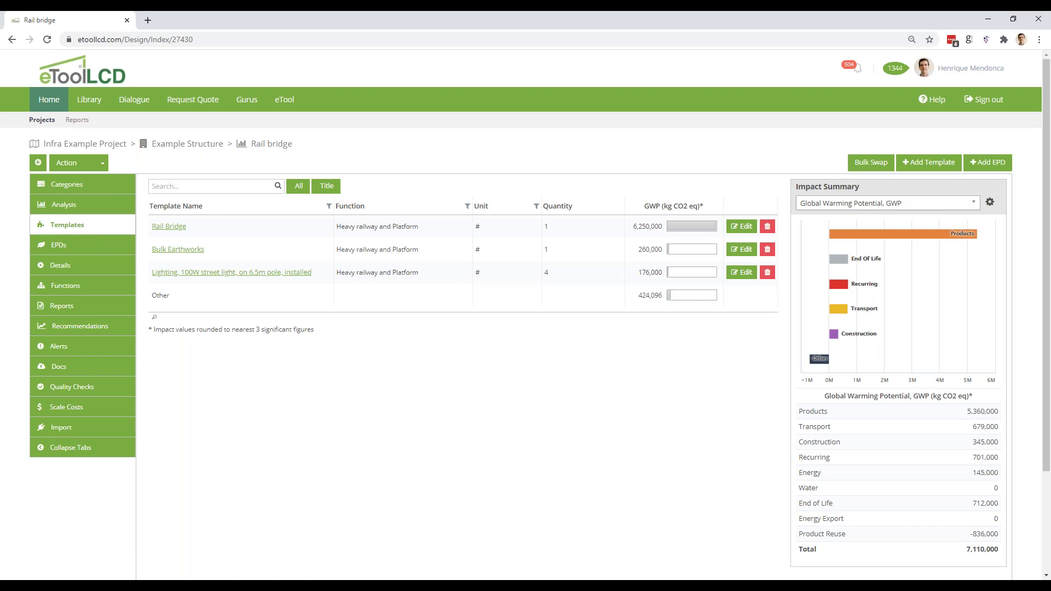
click(175, 228)
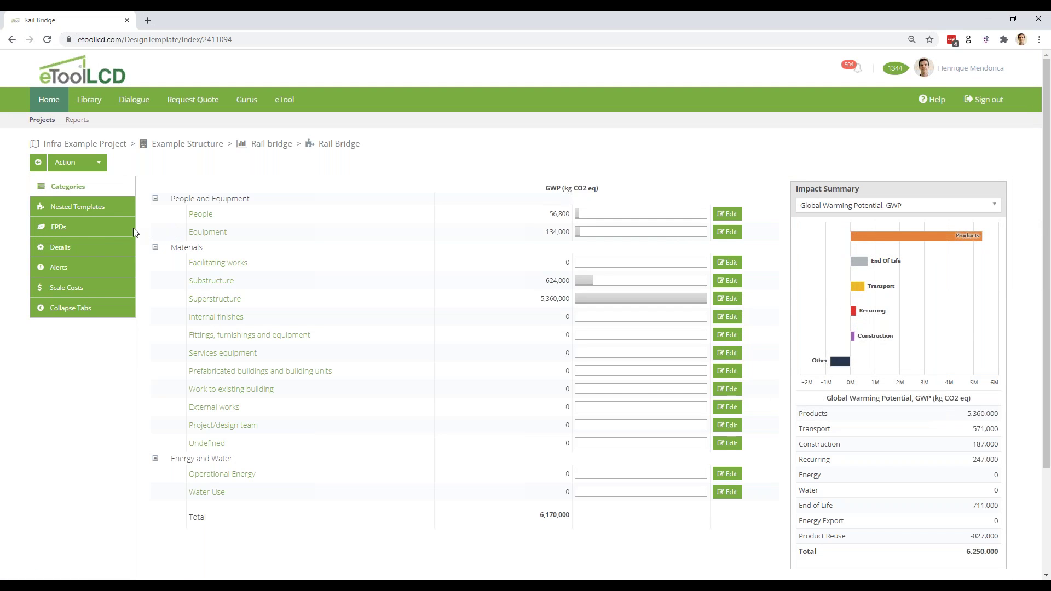
click(101, 214)
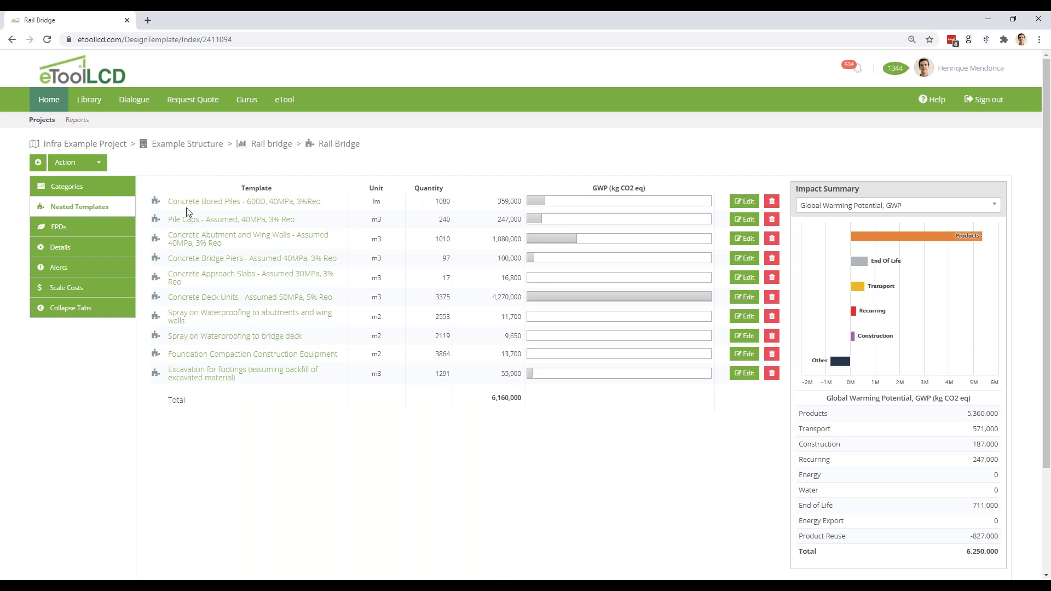
click(60, 187)
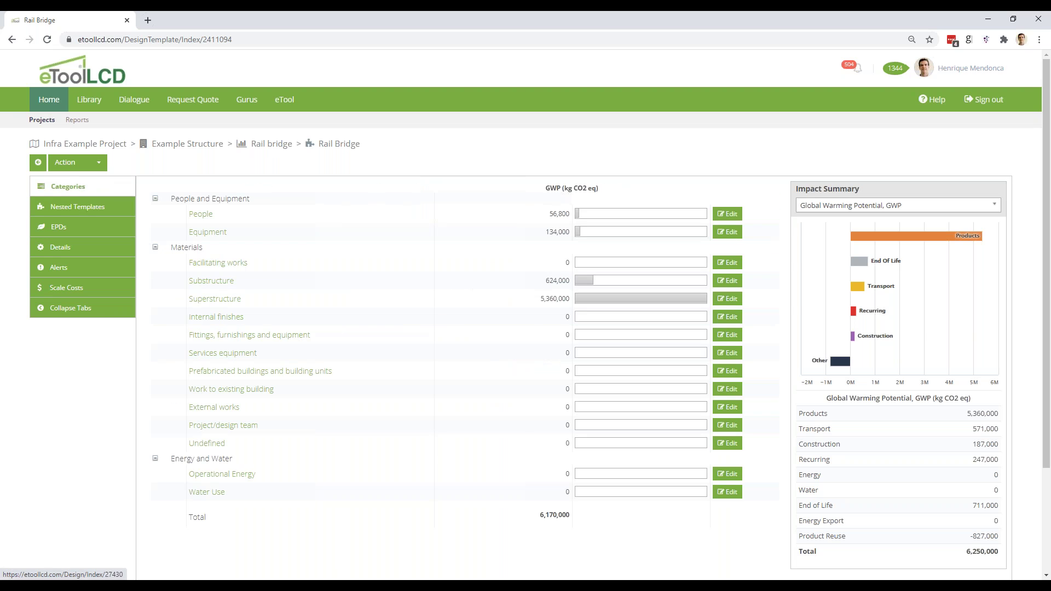
click(272, 144)
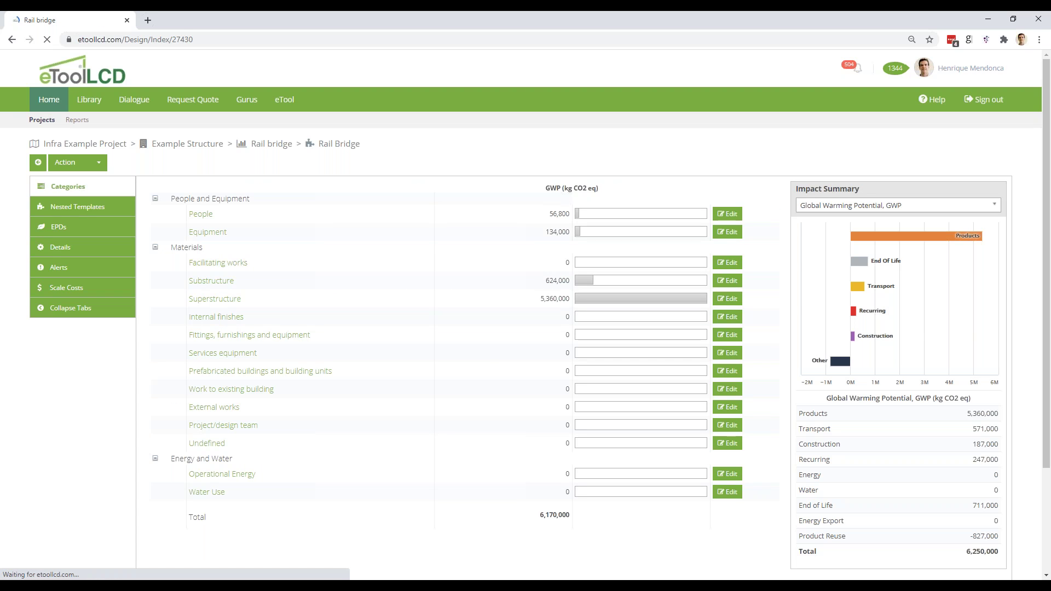